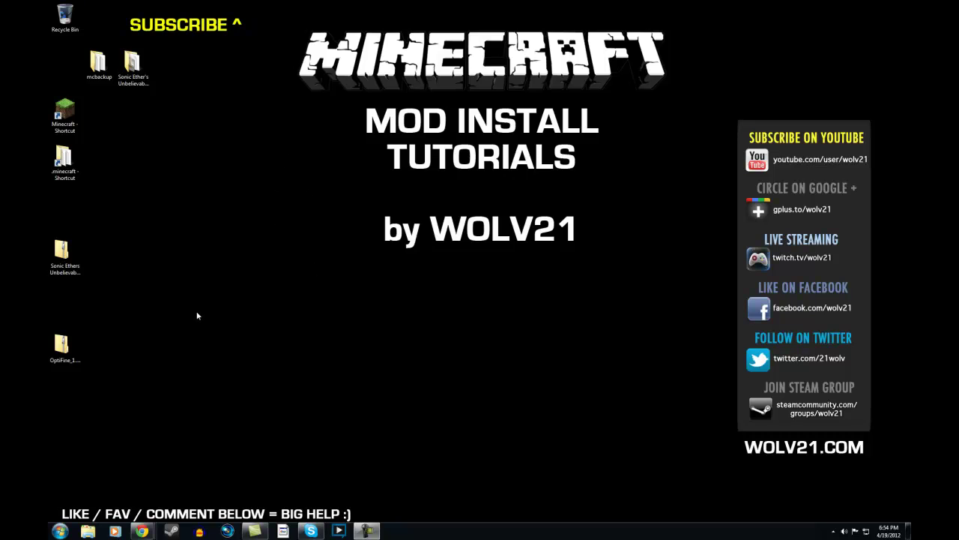
Step: Open the .minecraft folder inside AppData\Roaming using a %appdata% search
{"action": "left_click", "coordinate": [35, 527]}
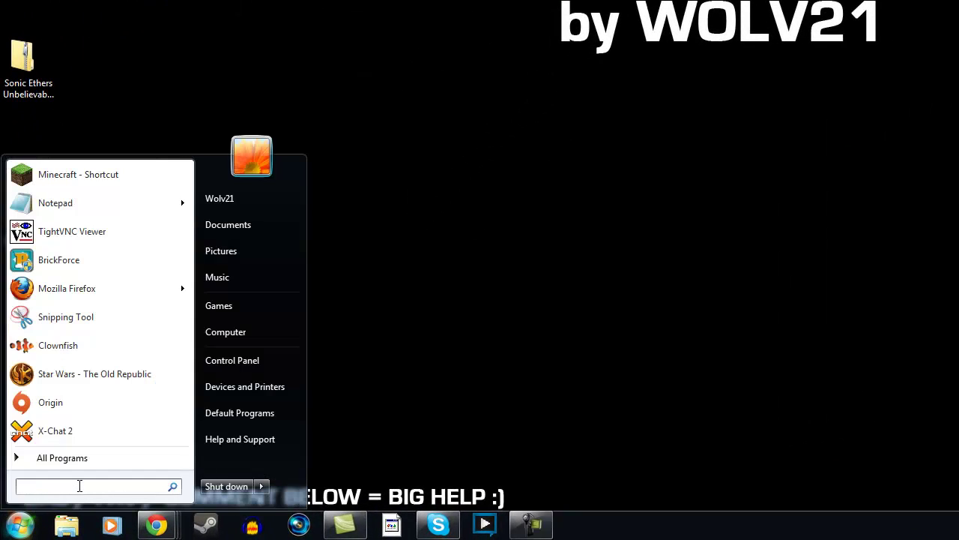
{"action": "type", "text": "%appdat"}
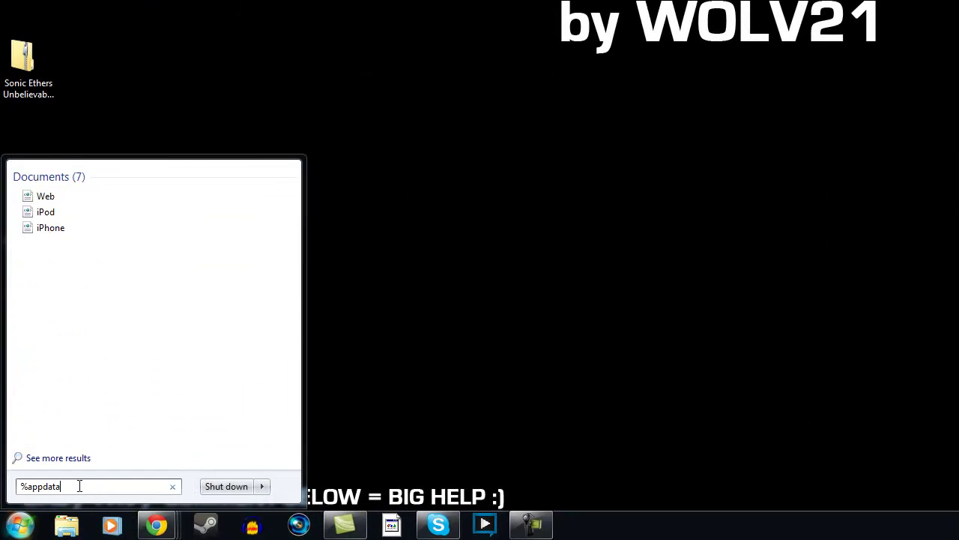
{"action": "type", "text": "a%"}
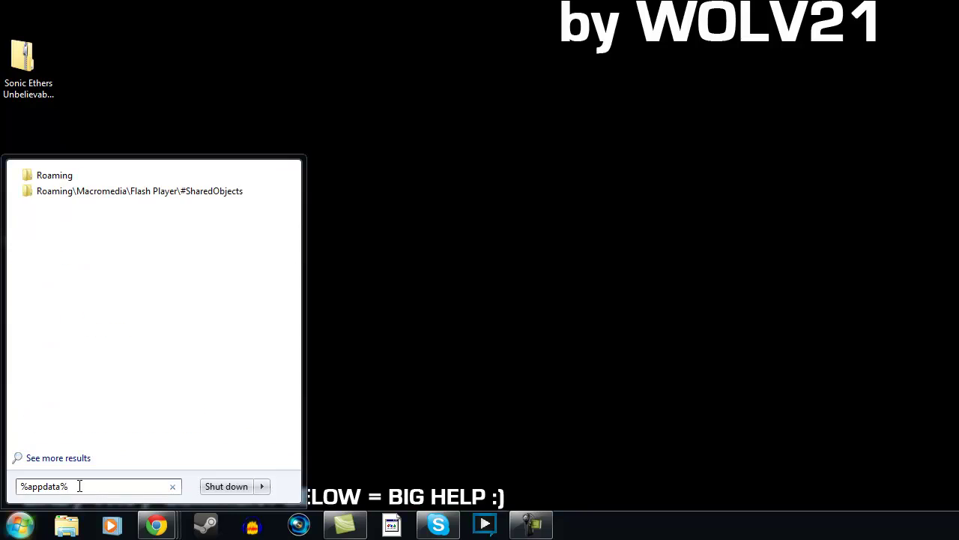
{"action": "key", "text": "Return"}
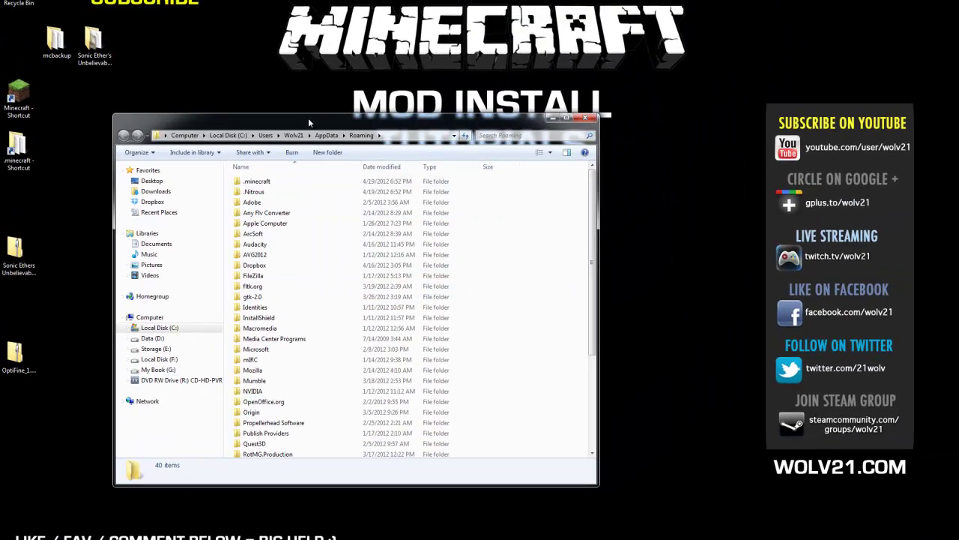
{"action": "left_click_drag", "start_coordinate": [308, 117], "coordinate": [353, 86]}
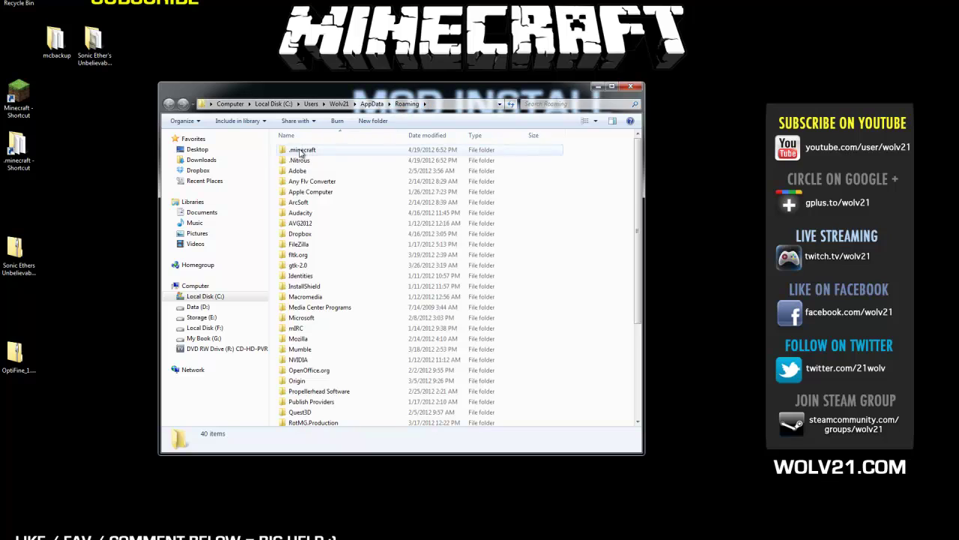
{"action": "double_click", "coordinate": [288, 152]}
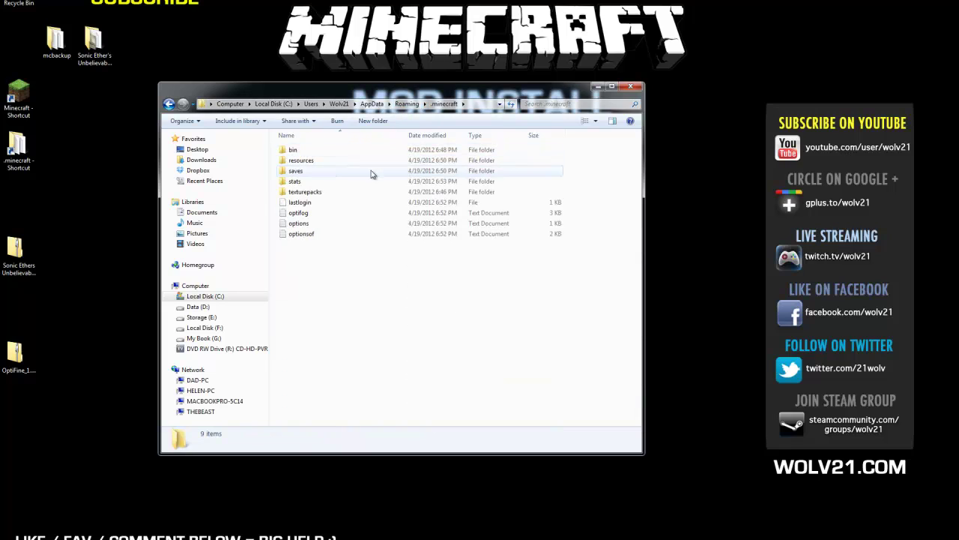
Step: Copy all nine files and folders in .minecraft to the clipboard
{"action": "left_click_drag", "start_coordinate": [336, 263], "coordinate": [282, 148]}
{"action": "right_click", "coordinate": [292, 167]}
{"action": "left_click", "coordinate": [353, 262]}
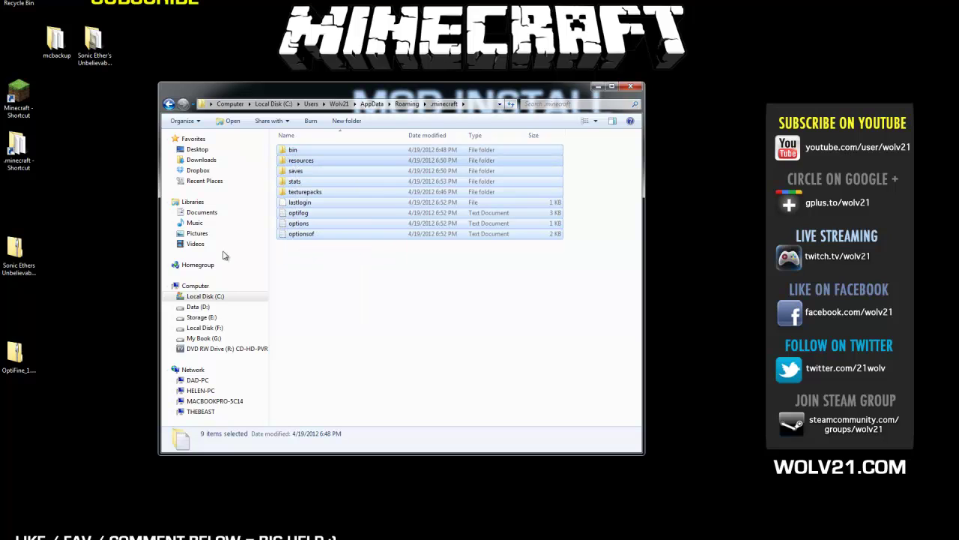
Step: Create a new desktop folder named mcbackup2
{"action": "right_click", "coordinate": [86, 237]}
{"action": "mouse_move", "coordinate": [162, 335]}
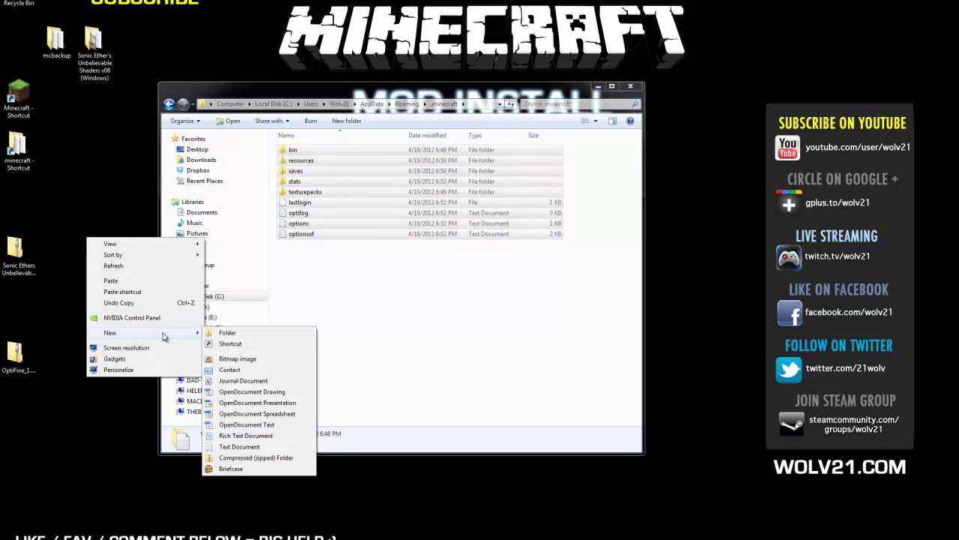
{"action": "left_click", "coordinate": [227, 332]}
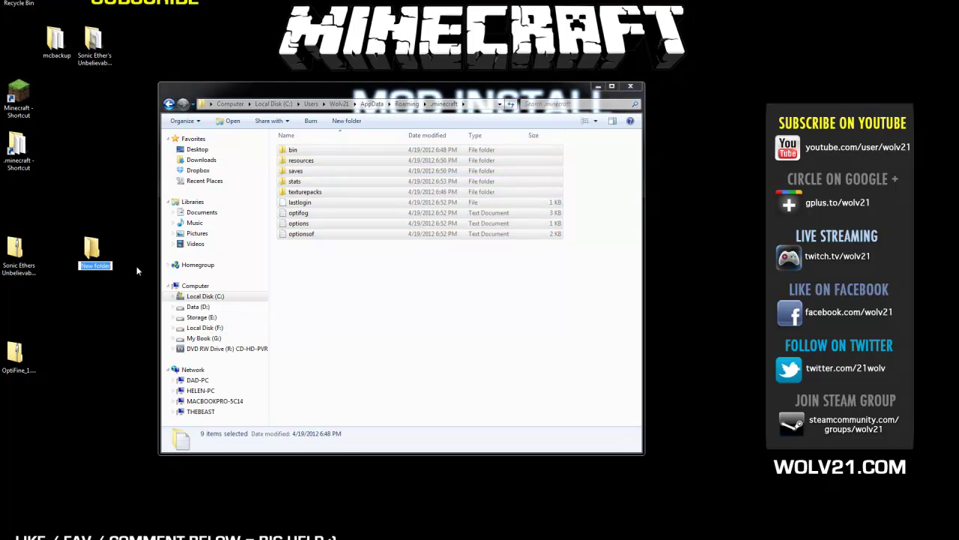
{"action": "type", "text": "mcbackup2"}
{"action": "key", "text": "Return"}
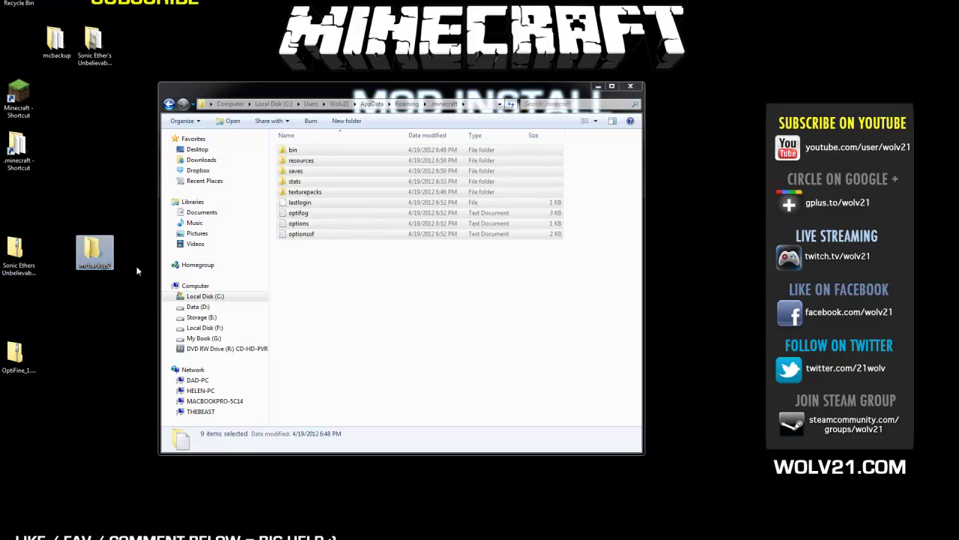
Step: Paste the copied .minecraft items into mcbackup2 and close its window
{"action": "double_click", "coordinate": [94, 259]}
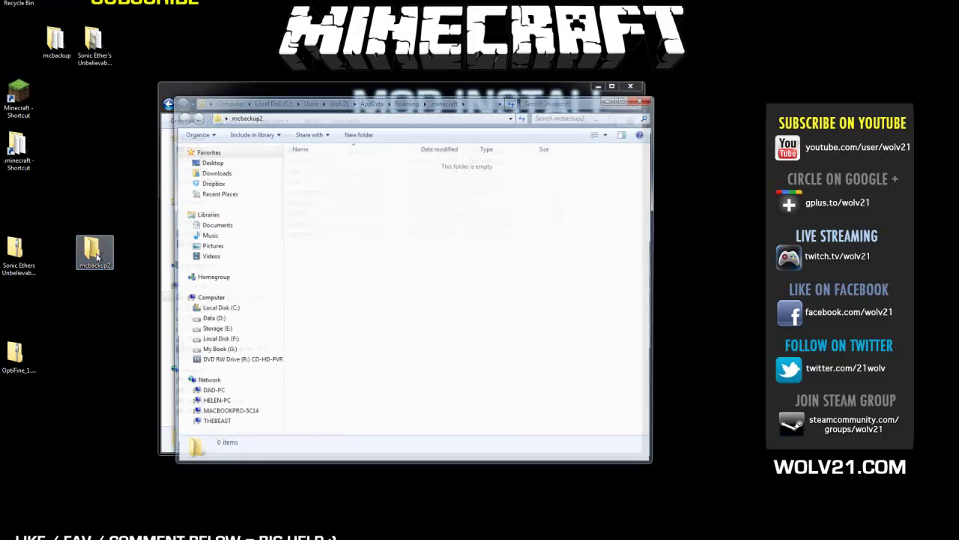
{"action": "right_click", "coordinate": [323, 216]}
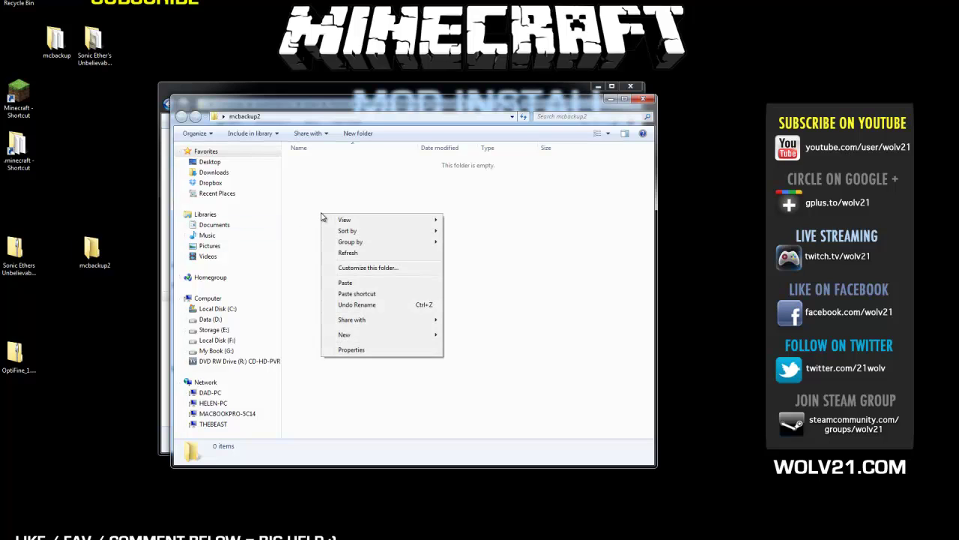
{"action": "left_click", "coordinate": [363, 282]}
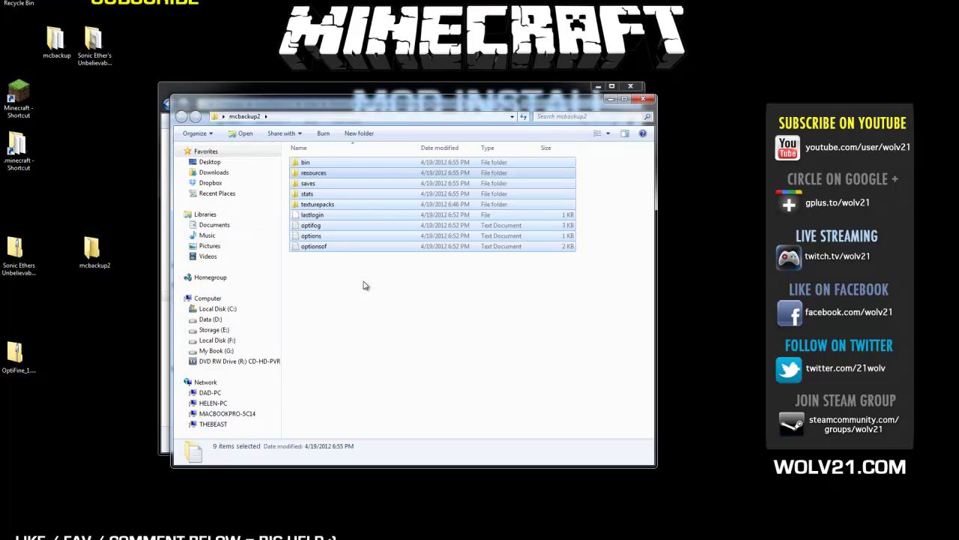
{"action": "left_click", "coordinate": [365, 284]}
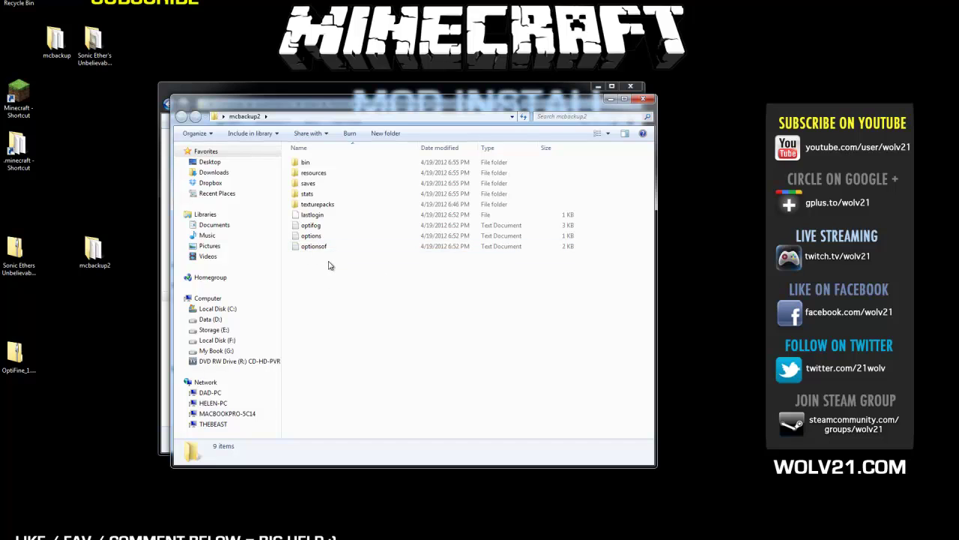
{"action": "left_click_drag", "start_coordinate": [582, 102], "coordinate": [608, 110]}
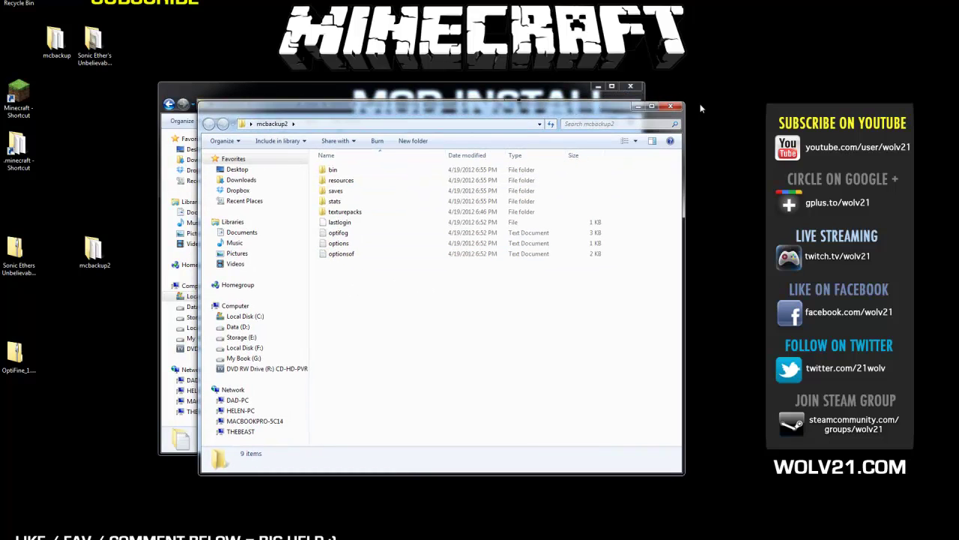
{"action": "left_click", "coordinate": [672, 108]}
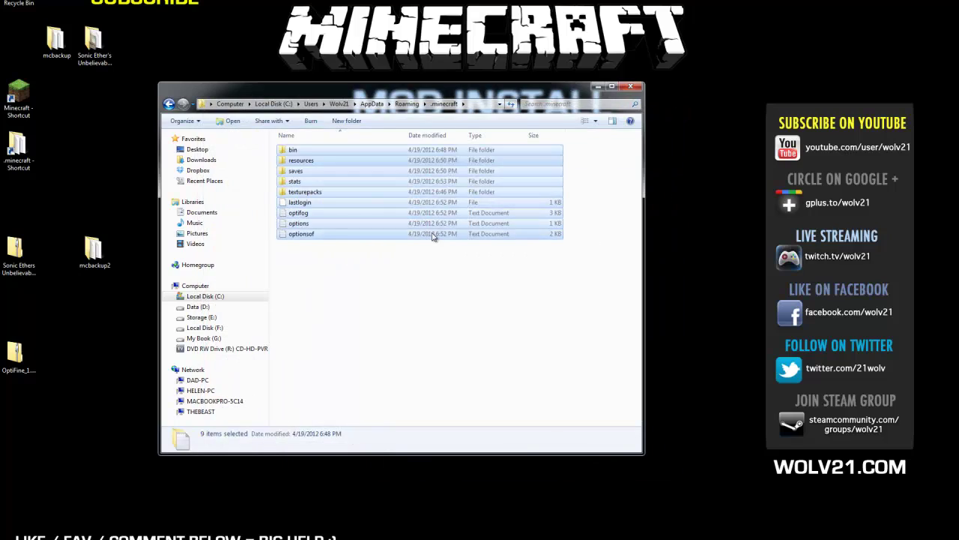
Step: Permanently delete all nine items from the .minecraft folder, leaving it empty
{"action": "left_click", "coordinate": [420, 248]}
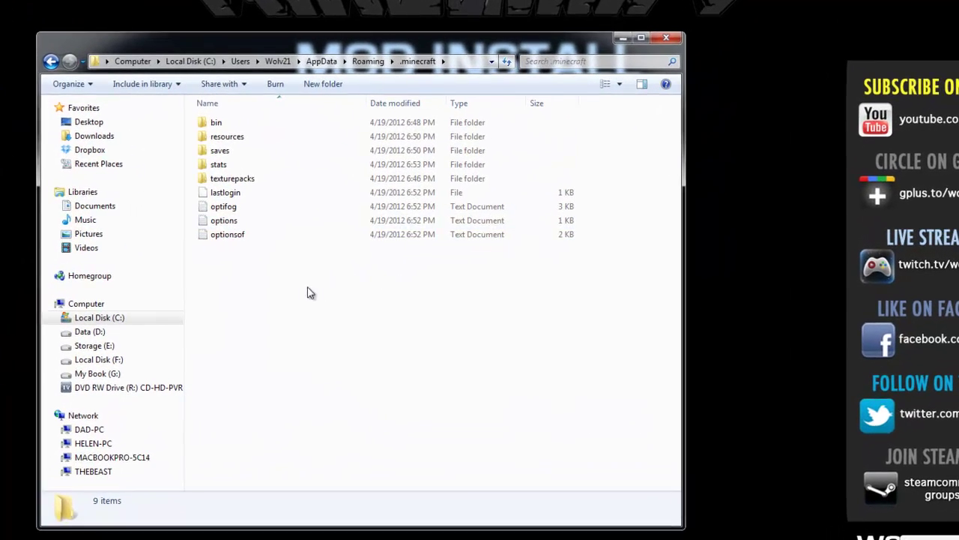
{"action": "left_click_drag", "start_coordinate": [342, 268], "coordinate": [305, 182]}
{"action": "left_click_drag", "start_coordinate": [233, 167], "coordinate": [205, 111]}
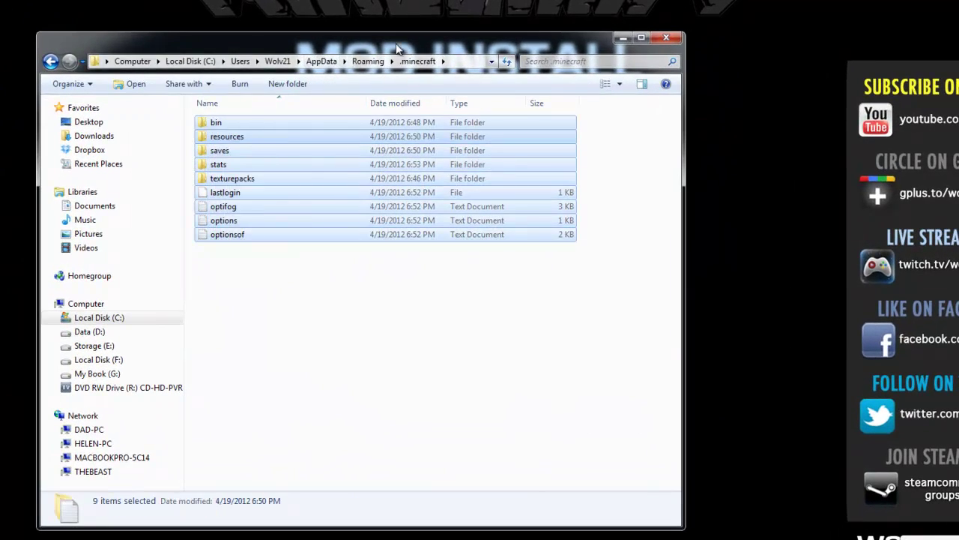
{"action": "key", "text": "shift+Delete"}
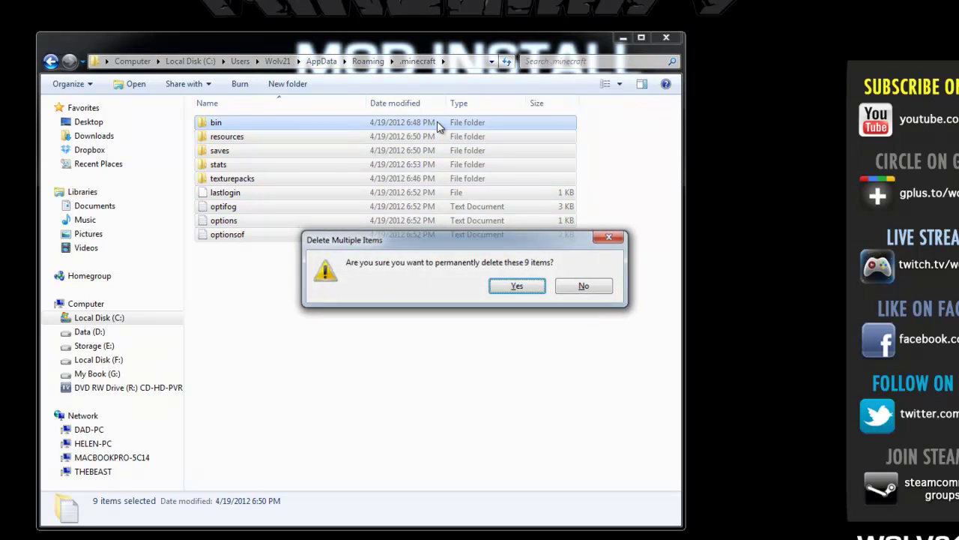
{"action": "key", "text": "Return"}
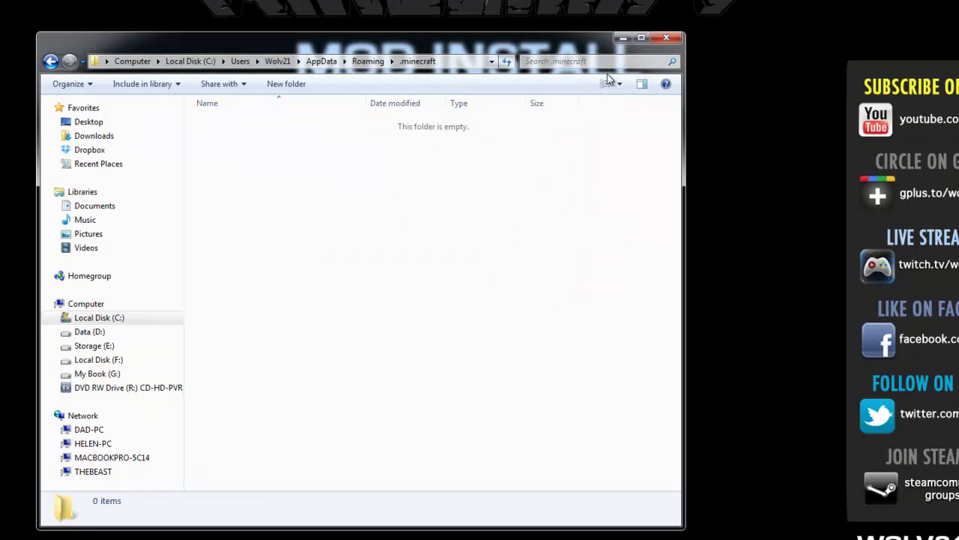
{"action": "left_click_drag", "start_coordinate": [584, 47], "coordinate": [549, 56]}
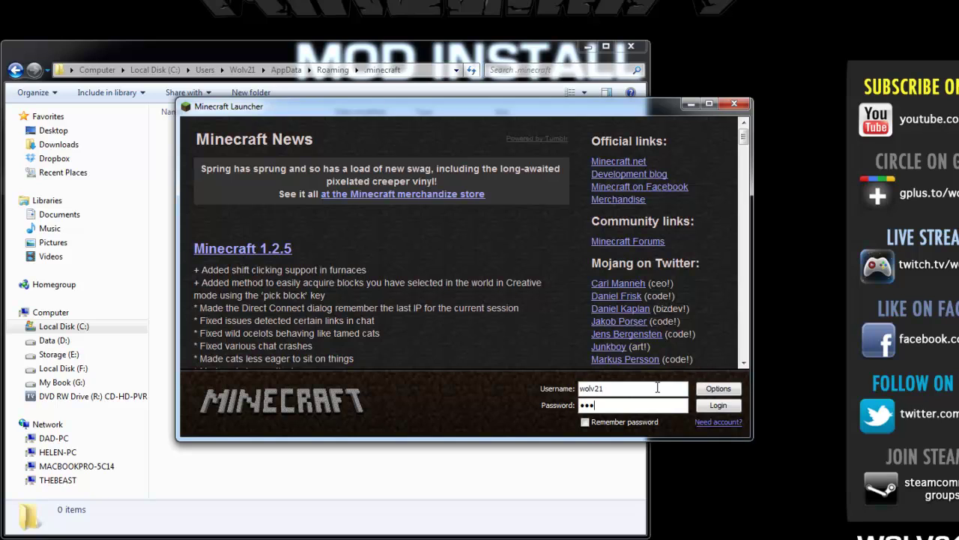
Step: Enter the account password, log in to Minecraft, then quit from the title screen
{"action": "type", "text": "****"}
{"action": "left_click", "coordinate": [715, 405]}
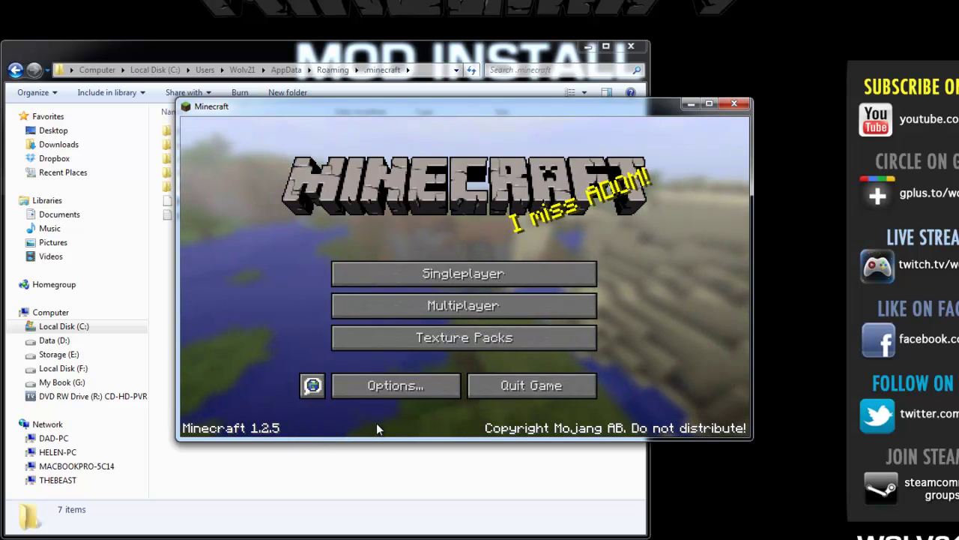
{"action": "left_click", "coordinate": [547, 389]}
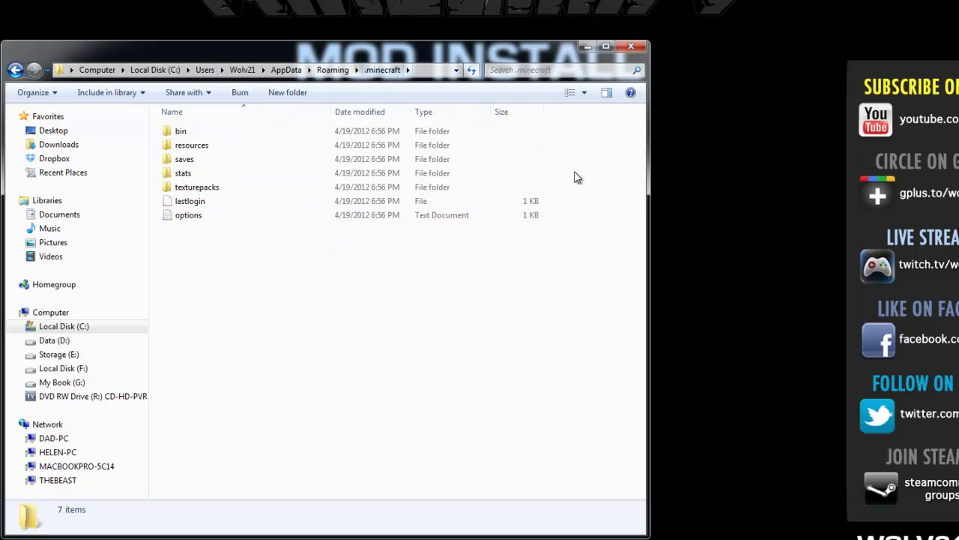
Step: Narrow the .minecraft window and centre the browser showing the Sonic Ether's shaders thread
{"action": "left_click_drag", "start_coordinate": [646, 185], "coordinate": [607, 186]}
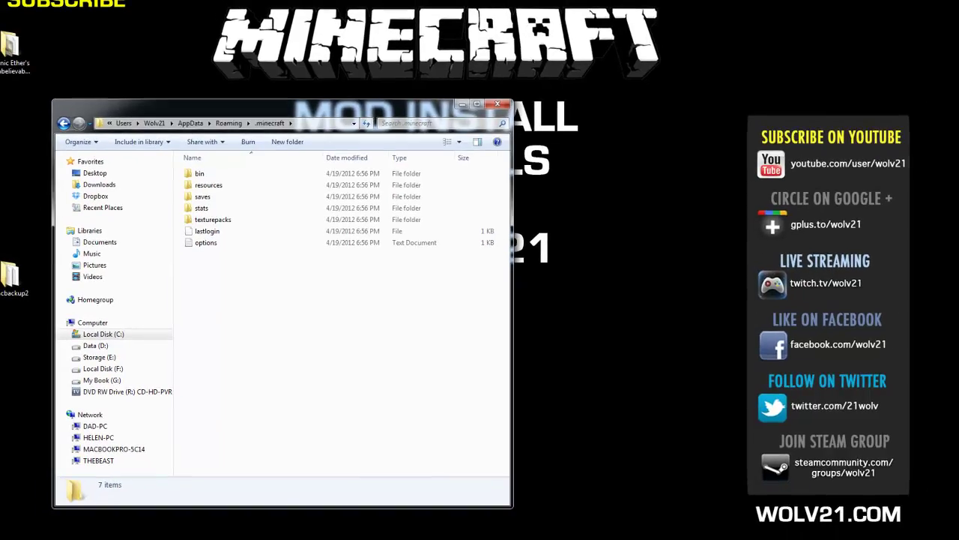
{"action": "key", "text": "alt+Tab"}
{"action": "left_click_drag", "start_coordinate": [724, 23], "coordinate": [454, 18]}
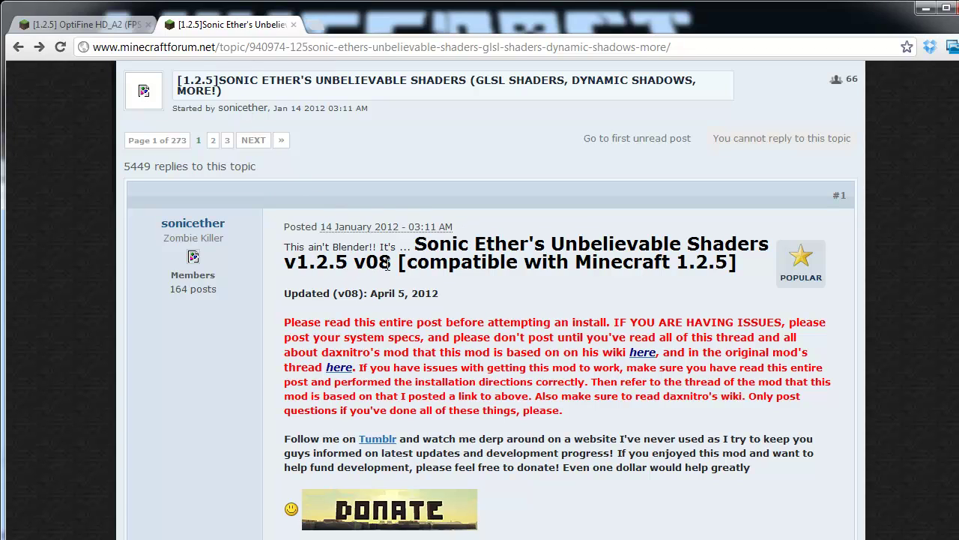
Step: View the OptiFine HD_A2 thread and highlight its A2 Standard download heading
{"action": "left_click", "coordinate": [67, 26]}
{"action": "scroll", "coordinate": [300, 281], "scroll_direction": "up", "scroll_amount": 2}
{"action": "scroll", "coordinate": [289, 313], "scroll_direction": "down", "scroll_amount": 2}
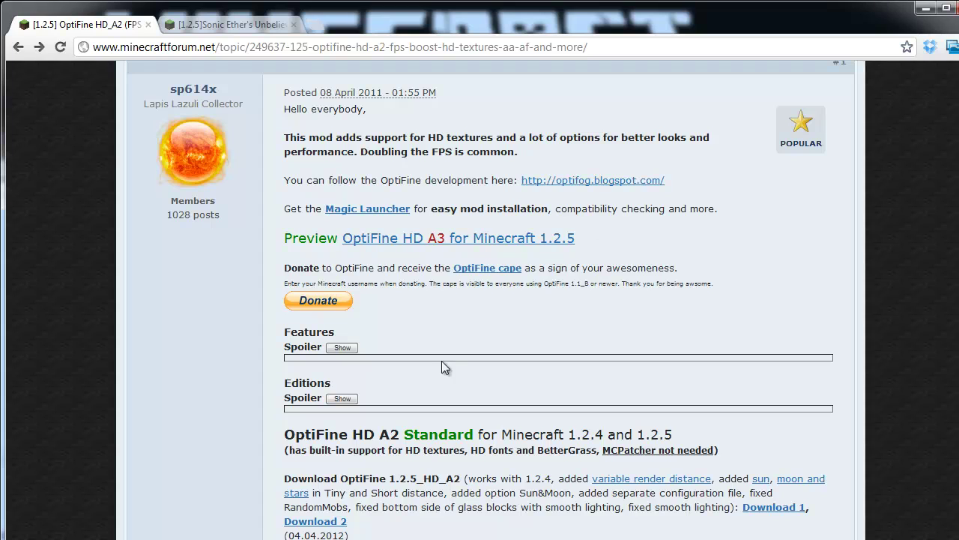
{"action": "left_click_drag", "start_coordinate": [284, 435], "coordinate": [691, 438]}
{"action": "left_click", "coordinate": [719, 433]}
Step: Scroll the shaders thread to its installation instructions, then select the desktop OptiFine folder
{"action": "left_click", "coordinate": [216, 24]}
{"action": "scroll", "coordinate": [456, 239], "scroll_direction": "down", "scroll_amount": 15}
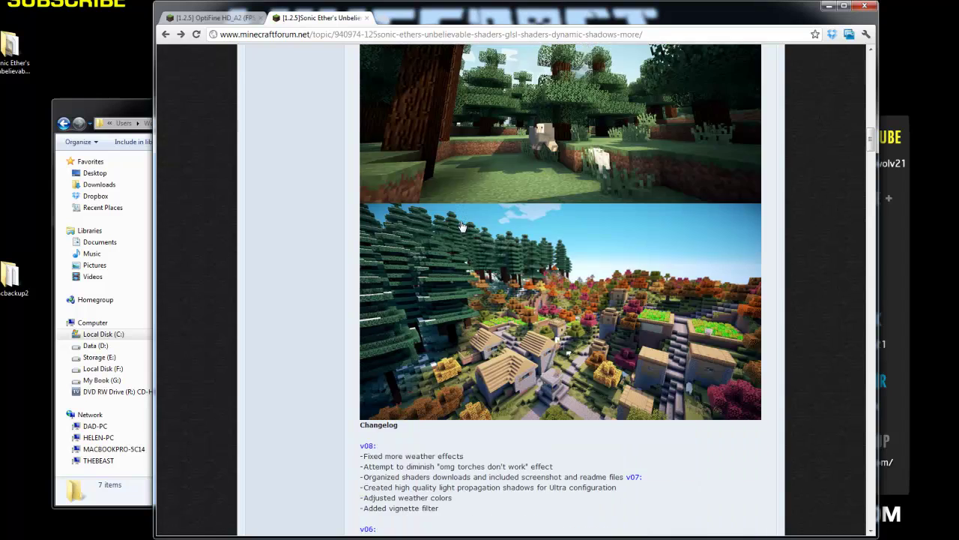
{"action": "scroll", "coordinate": [462, 226], "scroll_direction": "down", "scroll_amount": 10}
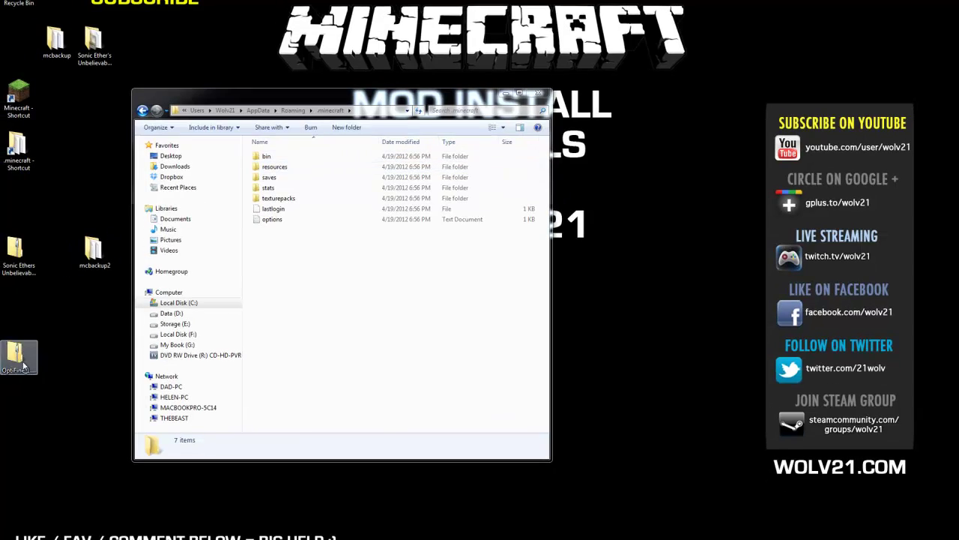
{"action": "left_click", "coordinate": [21, 361]}
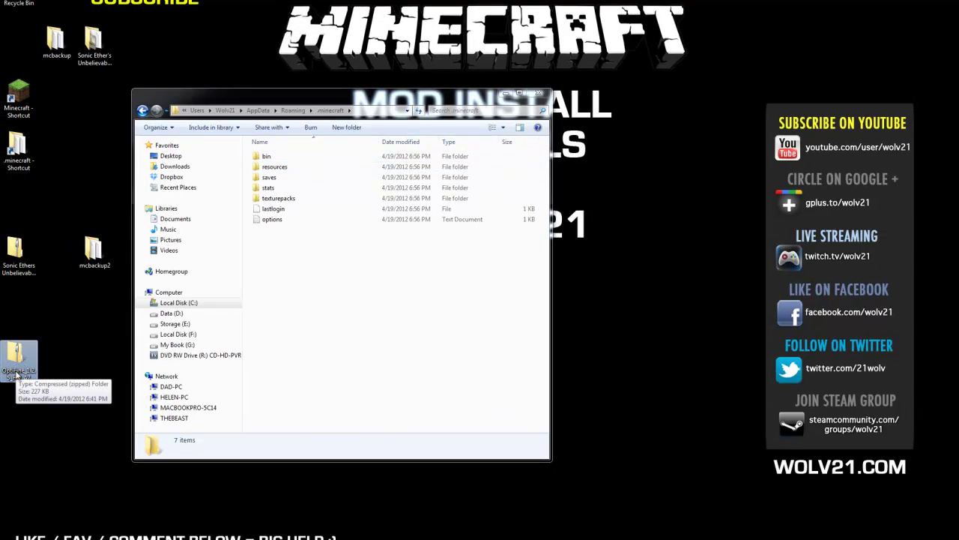
Step: Move the mcbackup2 folder up beside the .minecraft shortcut on the desktop
{"action": "left_click", "coordinate": [20, 271]}
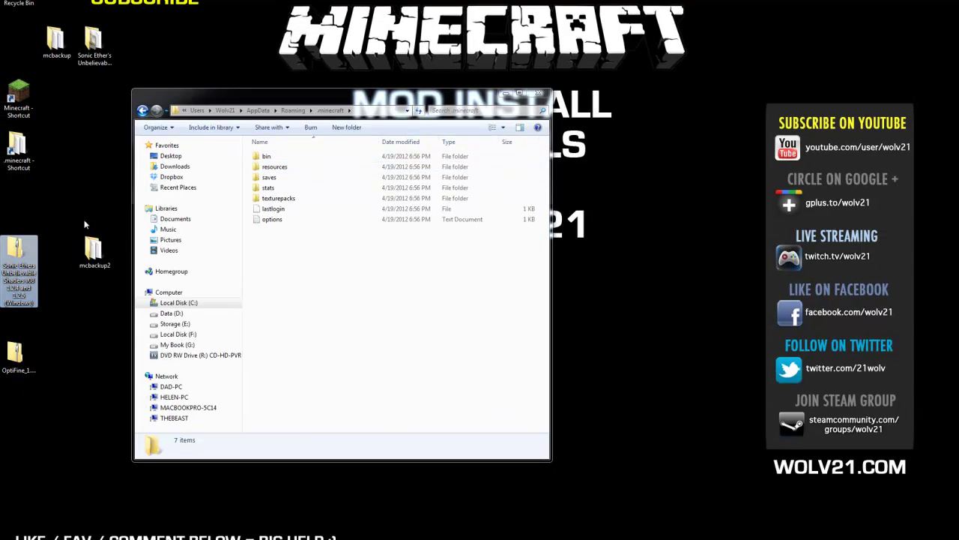
{"action": "left_click_drag", "start_coordinate": [90, 249], "coordinate": [54, 143]}
{"action": "left_click", "coordinate": [20, 366]}
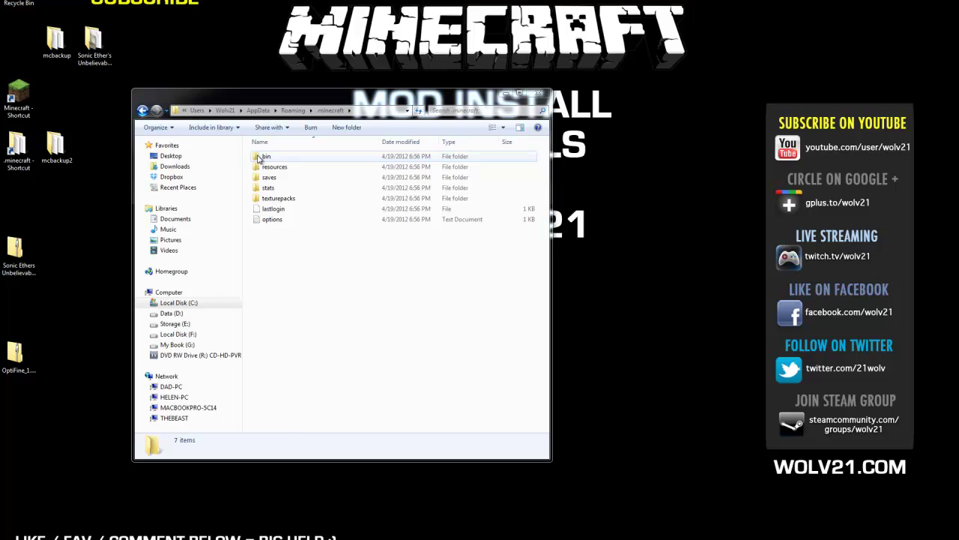
Step: Open minecraft.jar from the .minecraft bin folder as an archive in 7-Zip
{"action": "double_click", "coordinate": [259, 157]}
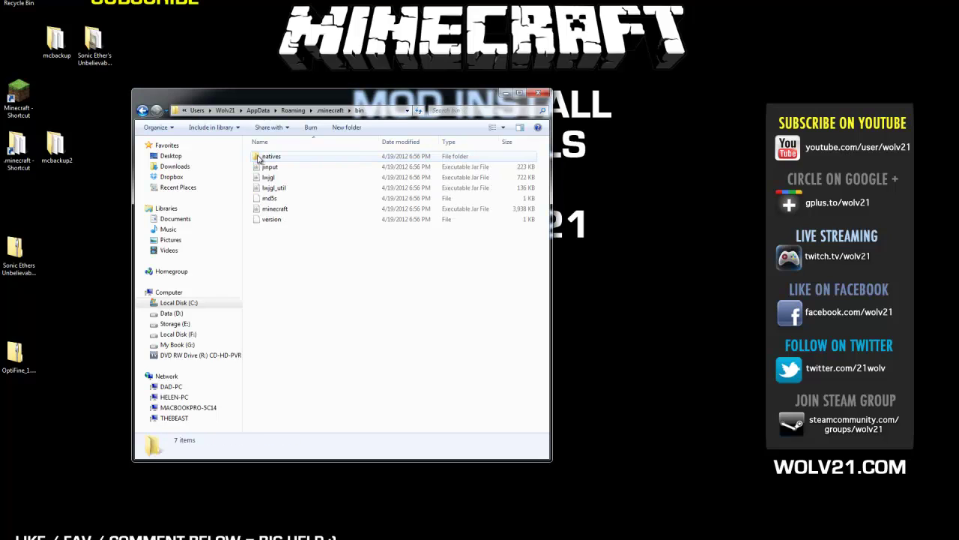
{"action": "right_click", "coordinate": [270, 213]}
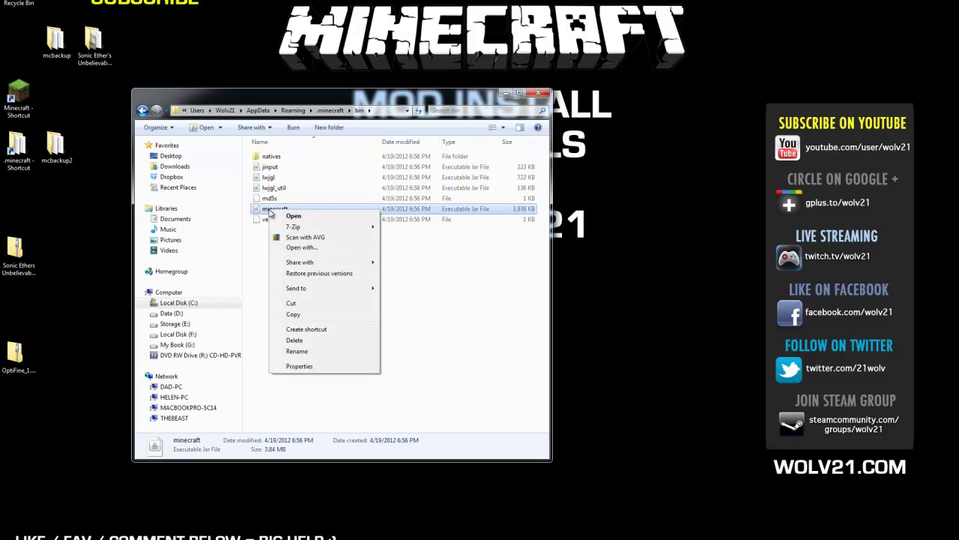
{"action": "mouse_move", "coordinate": [310, 226]}
{"action": "left_click", "coordinate": [398, 227]}
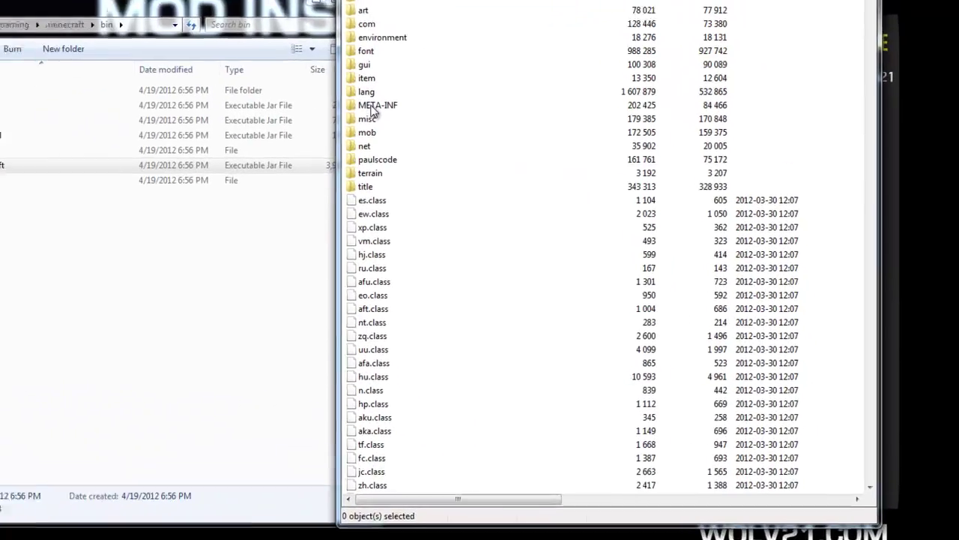
Step: Delete the META-INF folder from minecraft.jar, then select the OptiFine zip on the desktop
{"action": "left_click", "coordinate": [547, 167]}
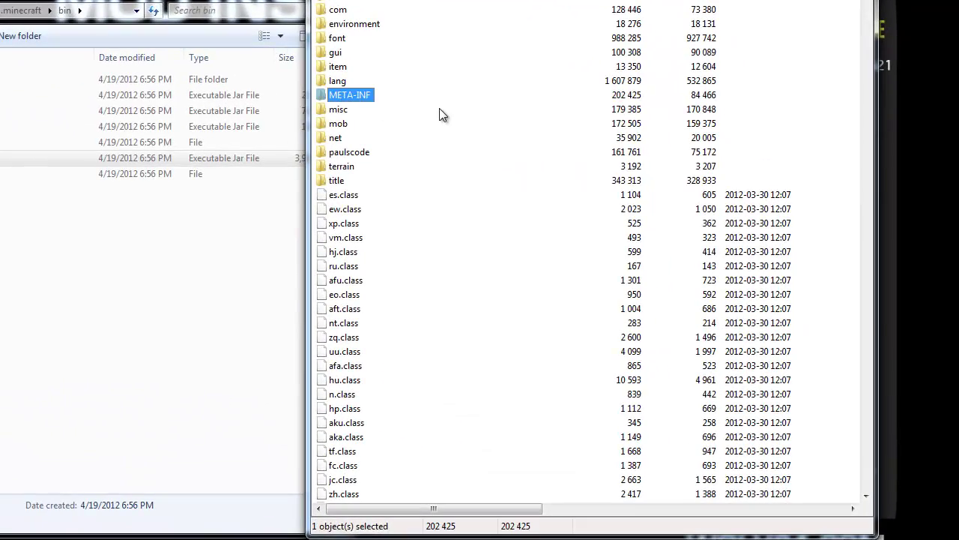
{"action": "key", "text": "Delete"}
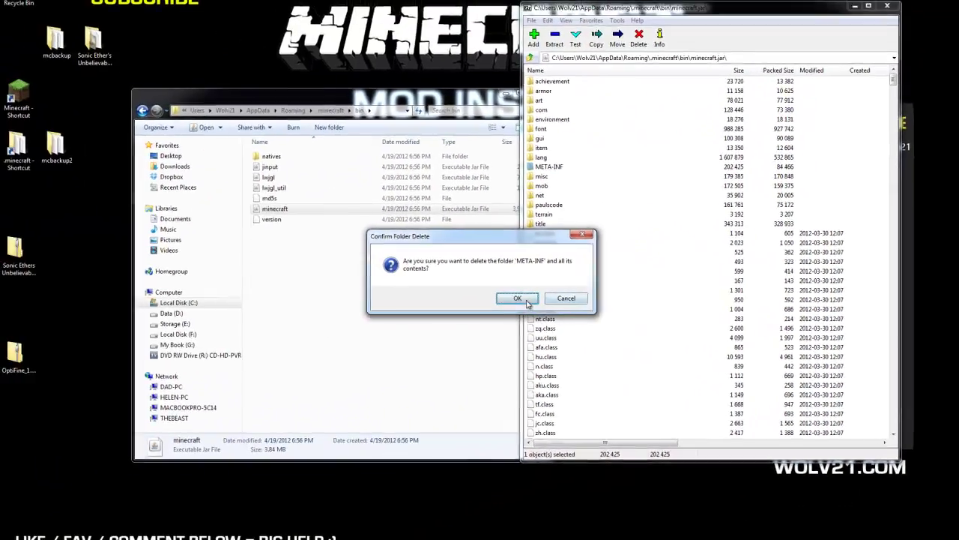
{"action": "left_click", "coordinate": [556, 291]}
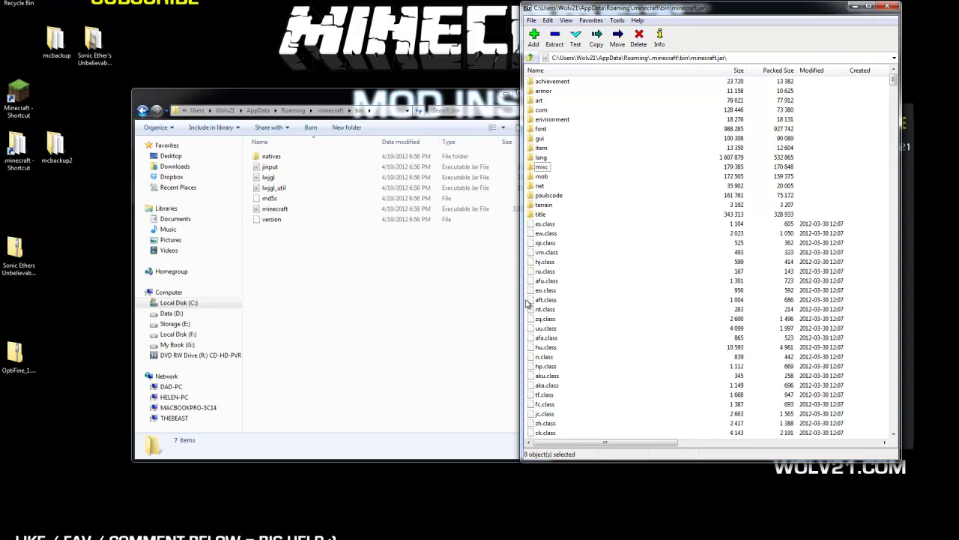
{"action": "left_click", "coordinate": [15, 360]}
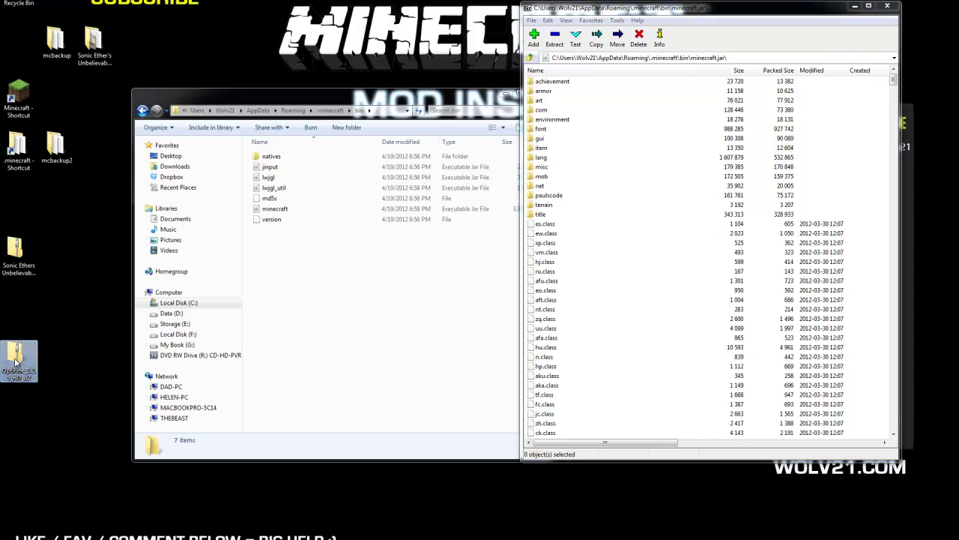
{"action": "right_click", "coordinate": [14, 363]}
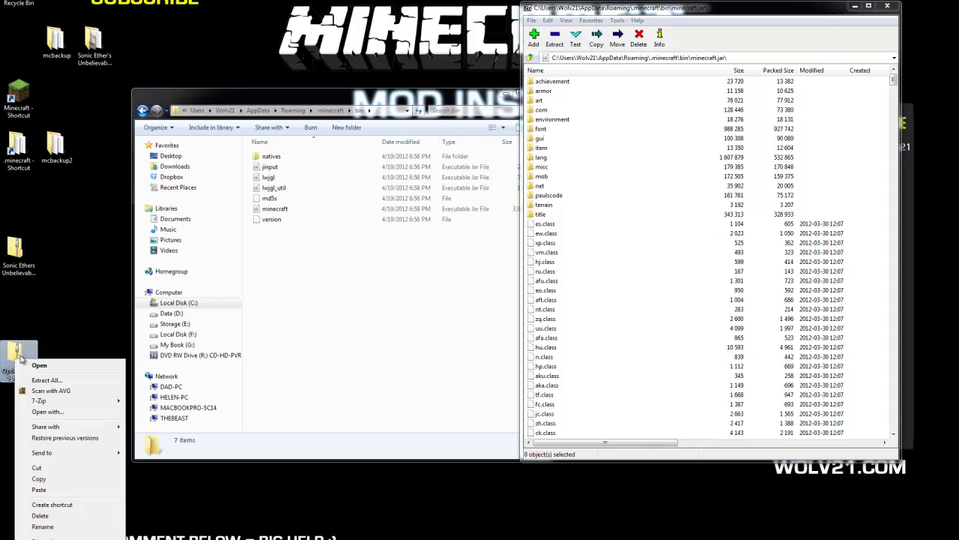
Step: Copy all 37 files from OptiFine_1.2.5_HD_A2.zip into minecraft.jar, then close the OptiFine archive
{"action": "mouse_move", "coordinate": [44, 401]}
{"action": "left_click", "coordinate": [139, 402]}
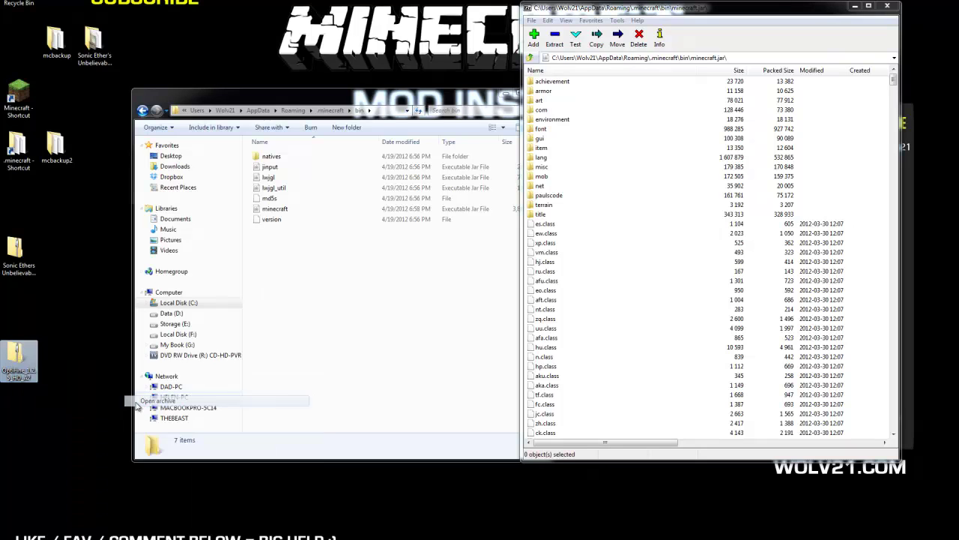
{"action": "left_click_drag", "start_coordinate": [637, 15], "coordinate": [259, 15]}
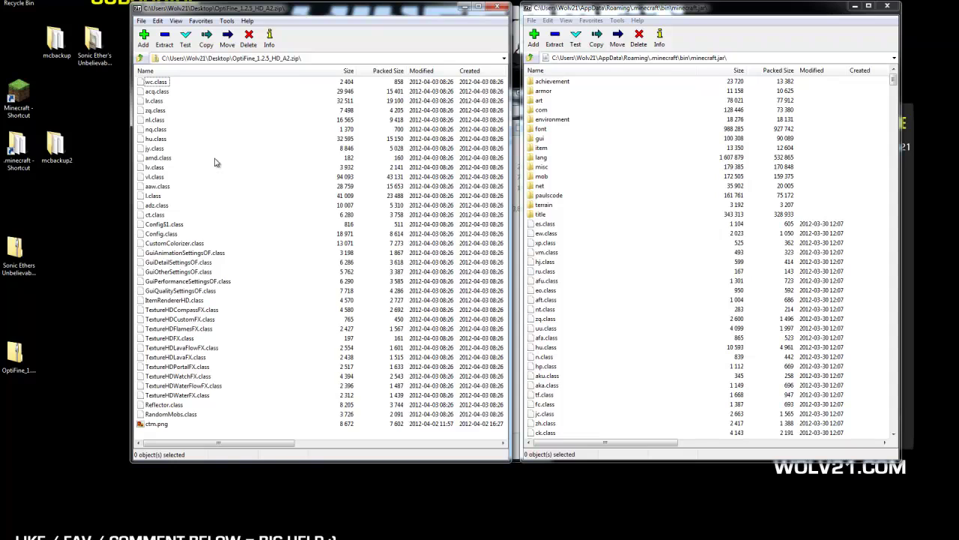
{"action": "key", "text": "ctrl+a"}
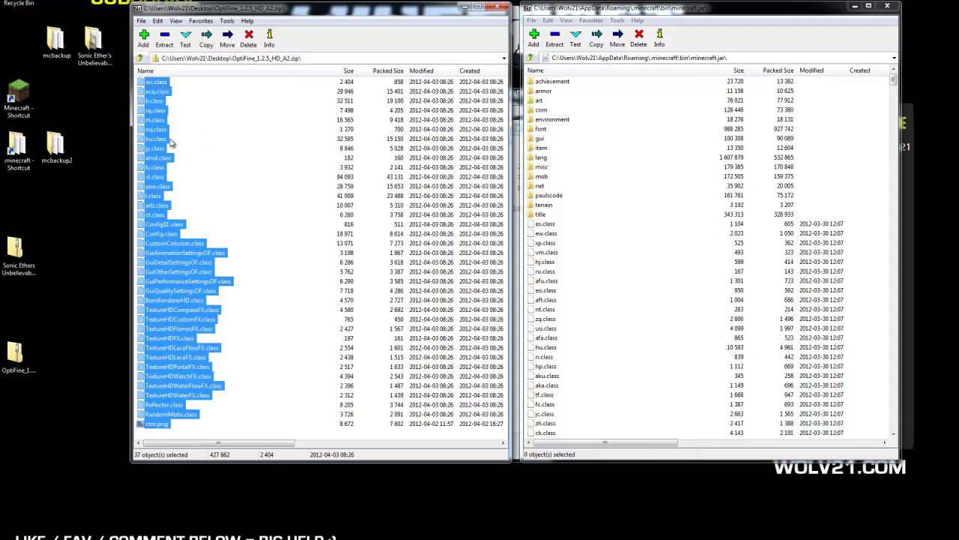
{"action": "left_click_drag", "start_coordinate": [155, 85], "coordinate": [556, 297]}
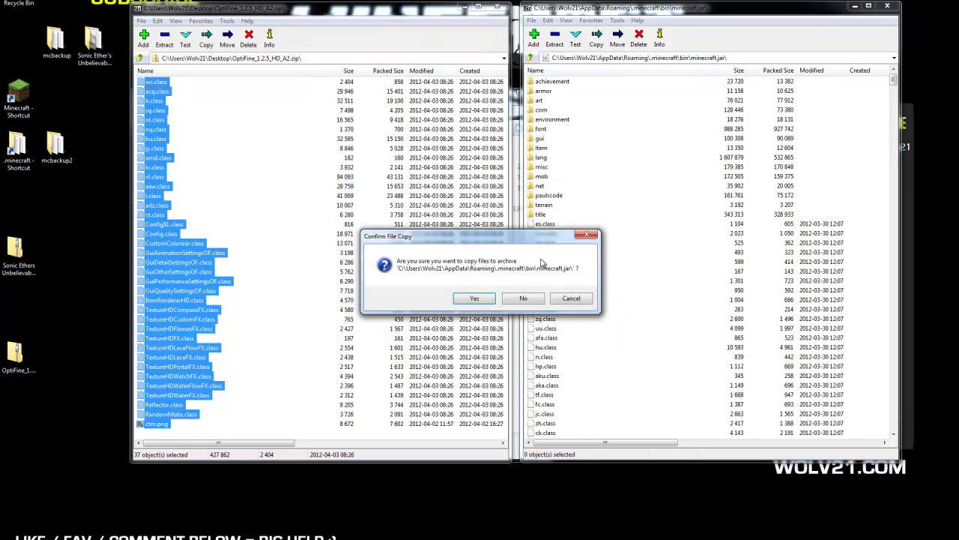
{"action": "left_click", "coordinate": [475, 298]}
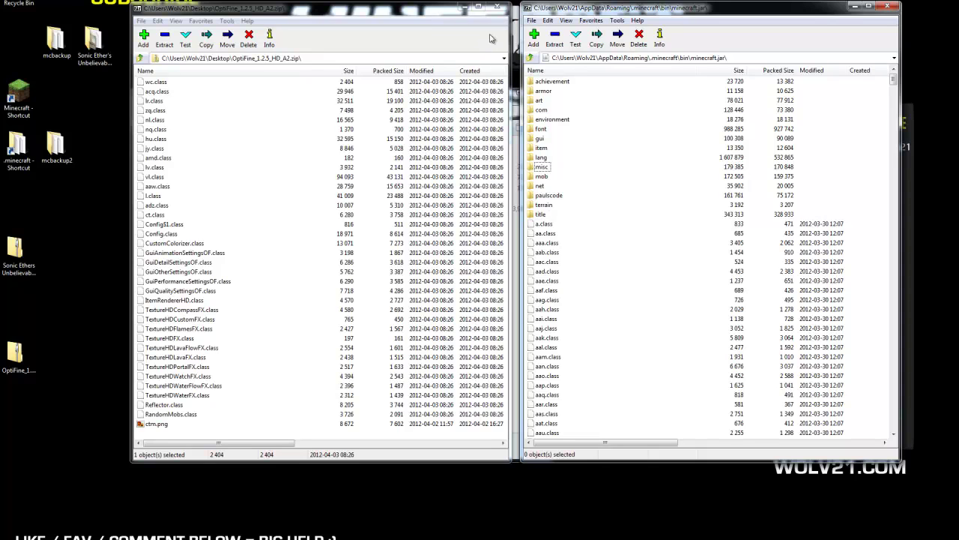
{"action": "left_click", "coordinate": [497, 9]}
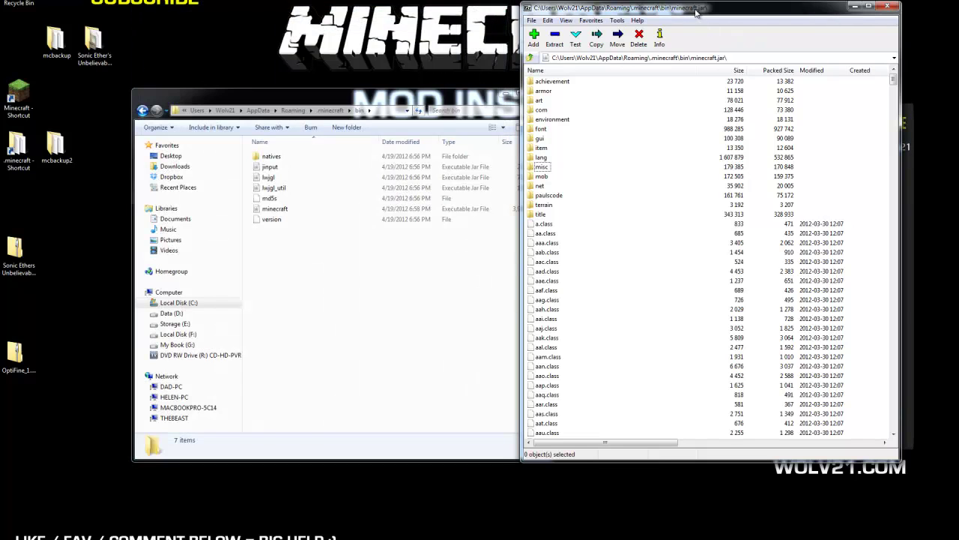
Step: Close minecraft.jar in 7-Zip and launch Minecraft 1.2.5 from the desktop shortcut
{"action": "left_click", "coordinate": [887, 6]}
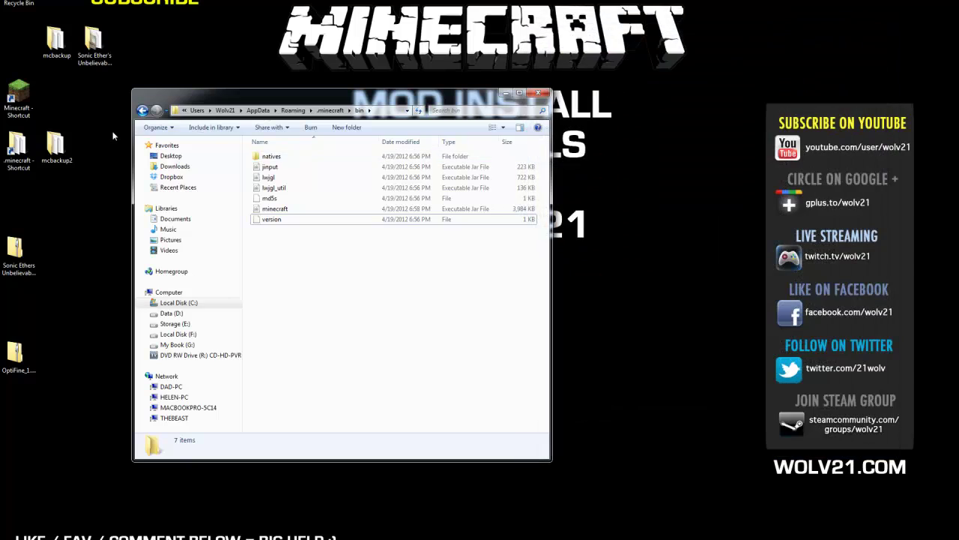
{"action": "double_click", "coordinate": [19, 105]}
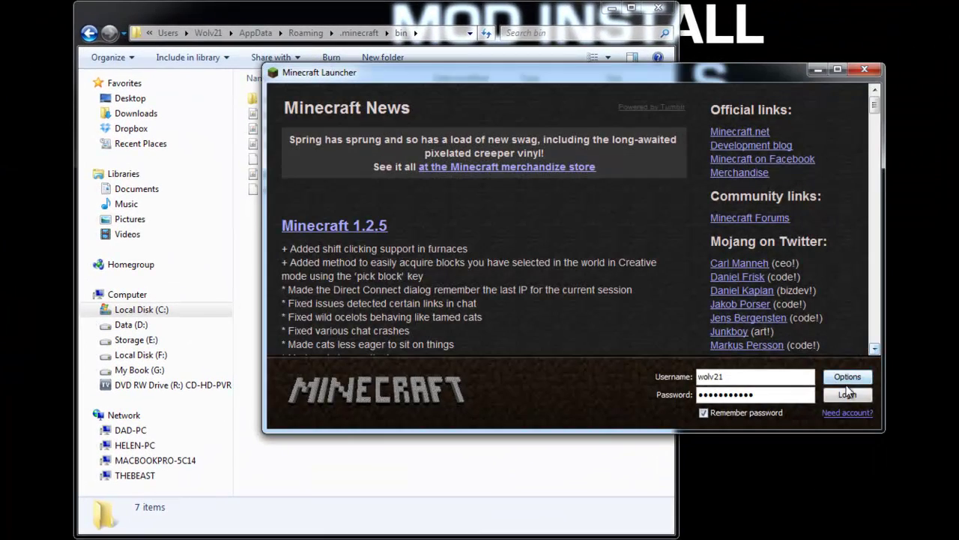
{"action": "left_click", "coordinate": [848, 393]}
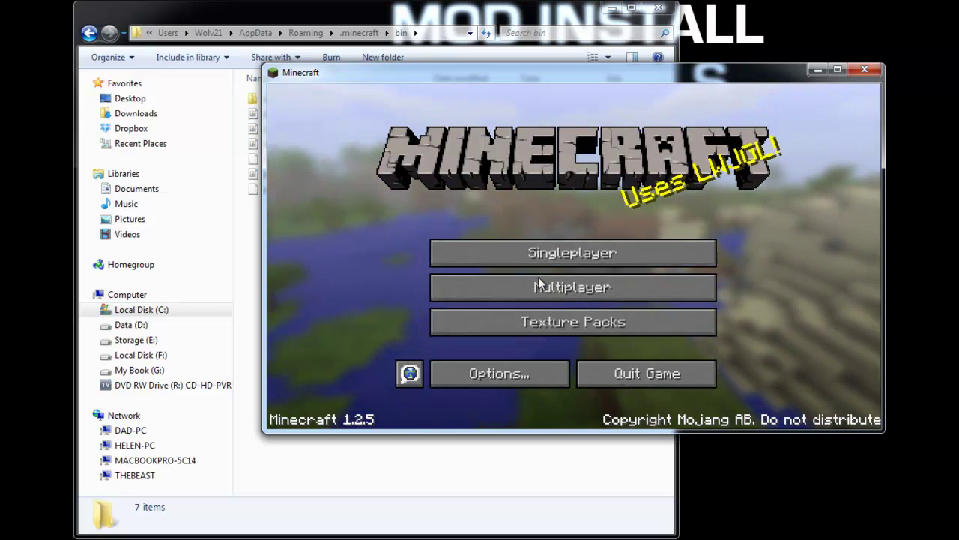
Step: In Video Settings, raise Brightness from Moody to Bright and cycle Performance to Max FPS
{"action": "left_click", "coordinate": [527, 371]}
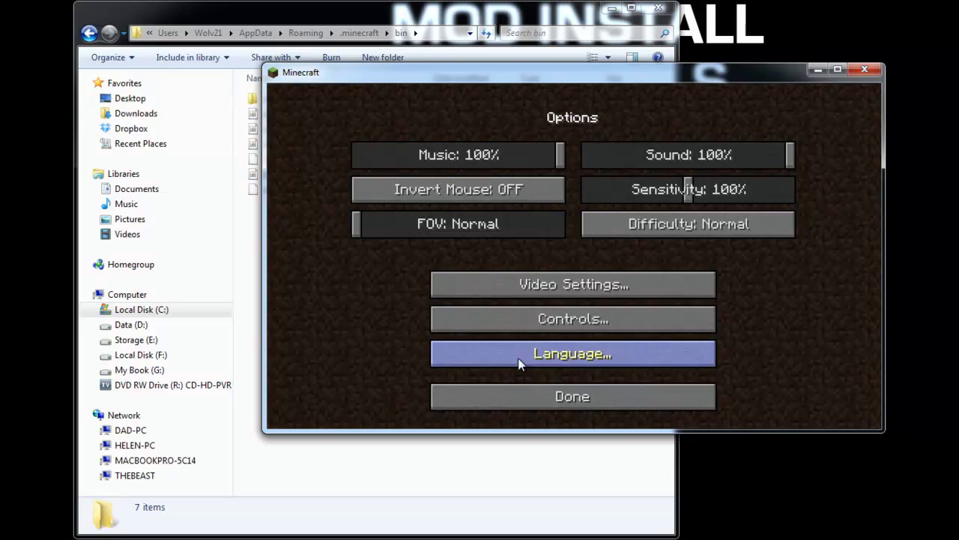
{"action": "left_click", "coordinate": [542, 288]}
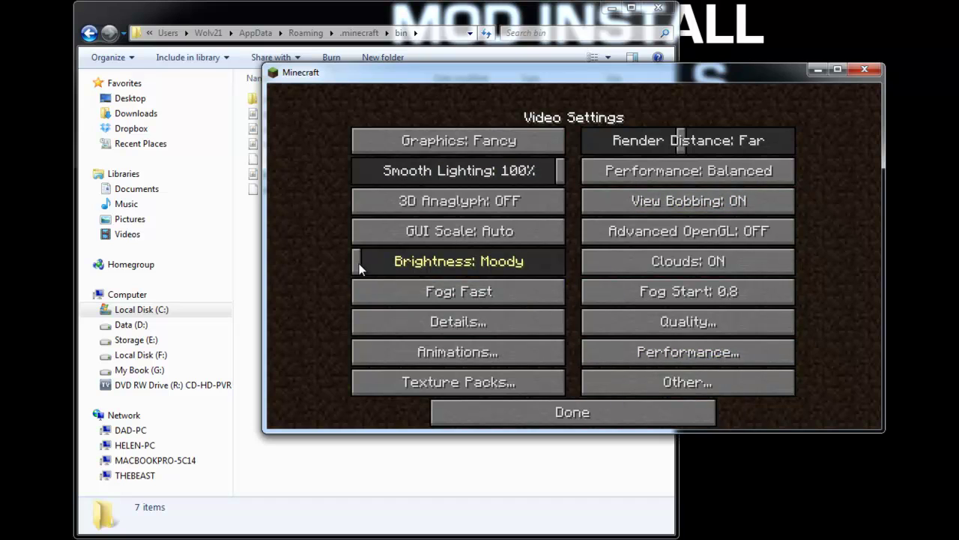
{"action": "left_click_drag", "start_coordinate": [362, 270], "coordinate": [645, 263]}
{"action": "left_click", "coordinate": [644, 171]}
{"action": "left_click", "coordinate": [644, 172]}
{"action": "left_click", "coordinate": [645, 173]}
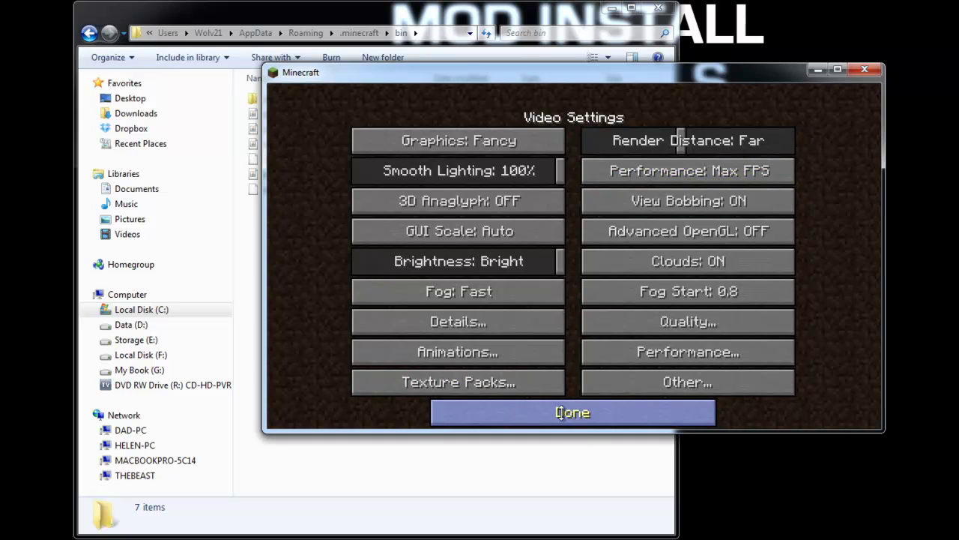
Step: Check the Other video settings, then back out through Options to the title menu
{"action": "left_click", "coordinate": [667, 381]}
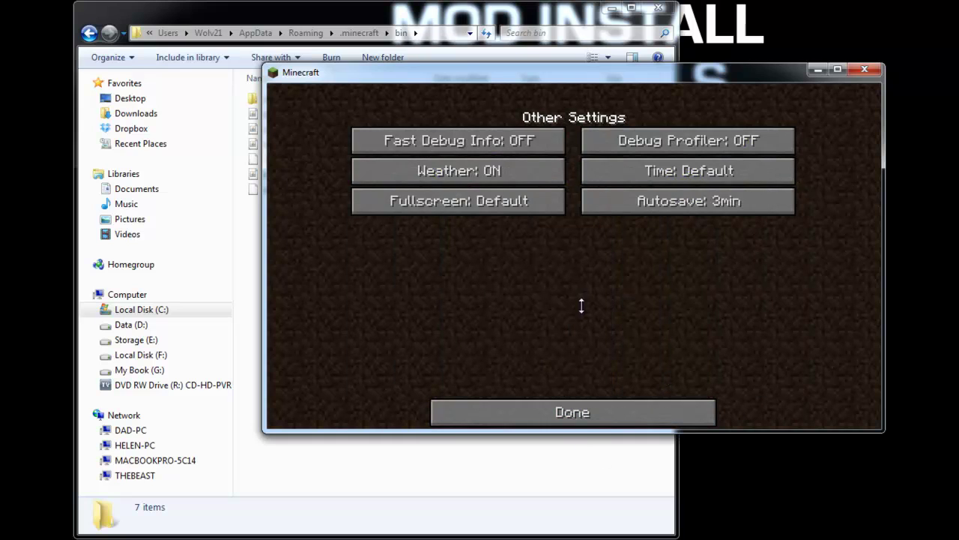
{"action": "left_click", "coordinate": [591, 408]}
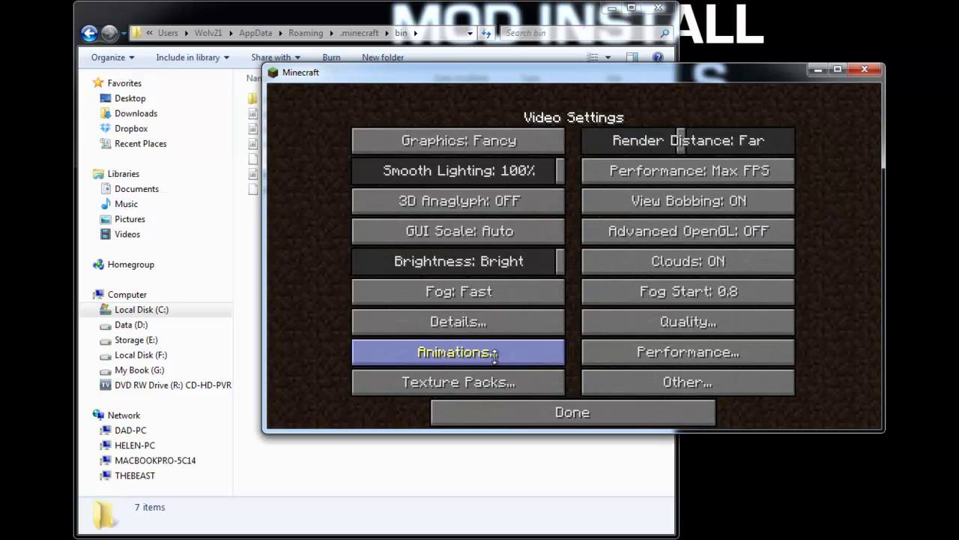
{"action": "left_click", "coordinate": [569, 409]}
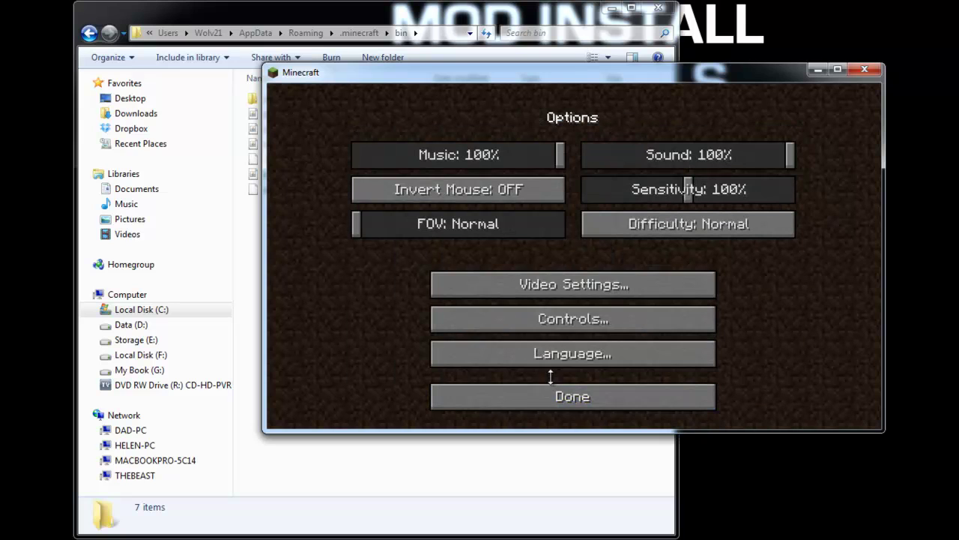
{"action": "left_click", "coordinate": [501, 289]}
{"action": "left_click", "coordinate": [575, 420]}
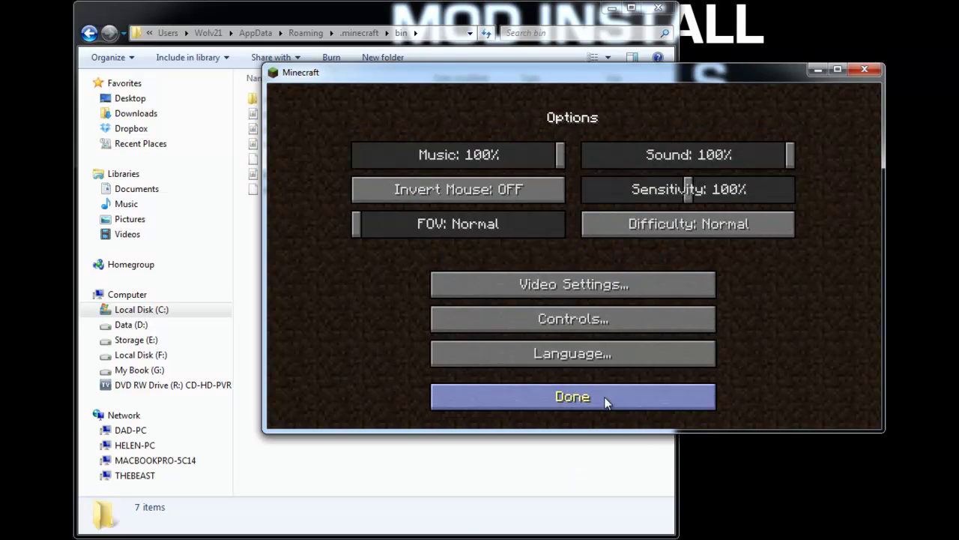
{"action": "left_click", "coordinate": [609, 398]}
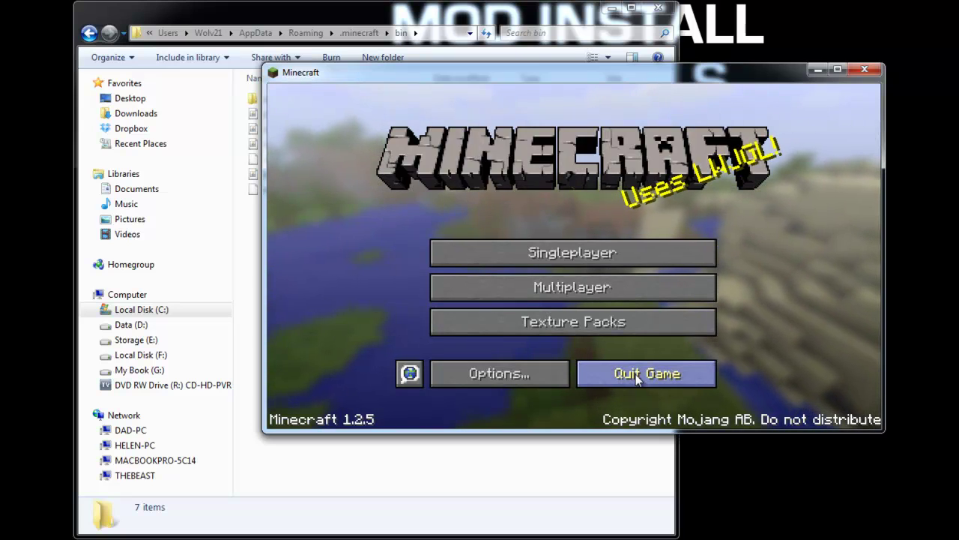